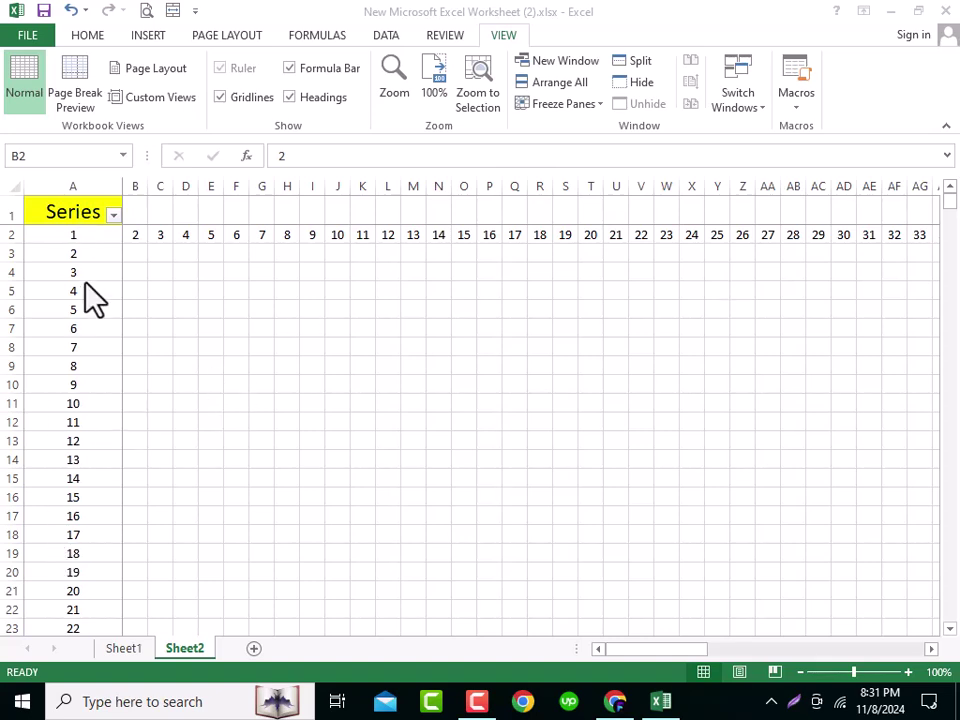
- Enter 1 and 2 in E5 and E6, and fill the number series down column E to row 160
click(111, 216)
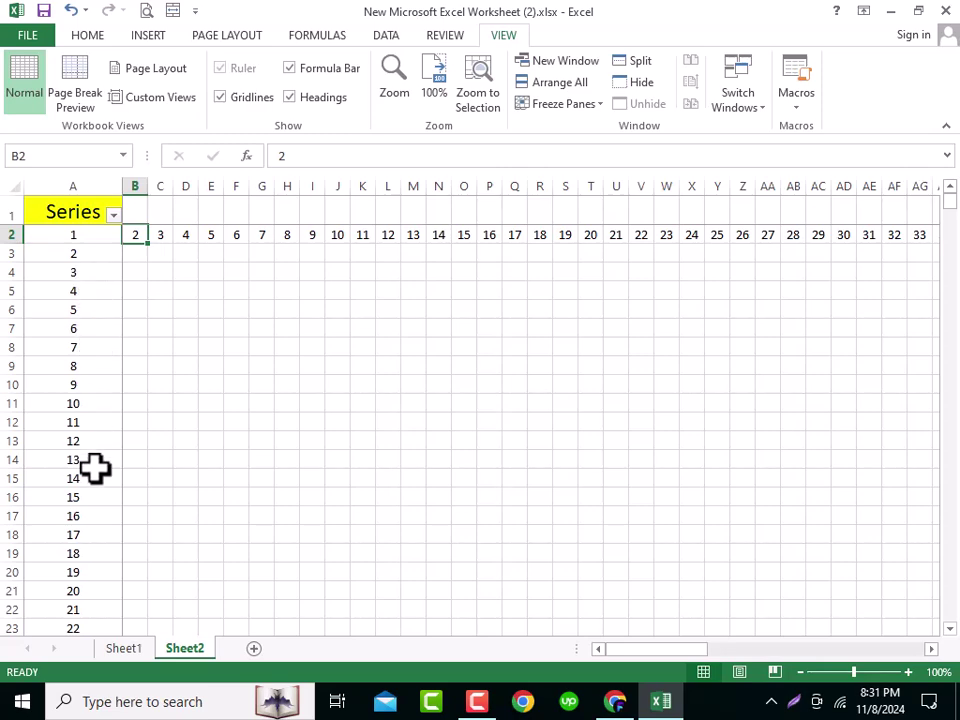
click(240, 272)
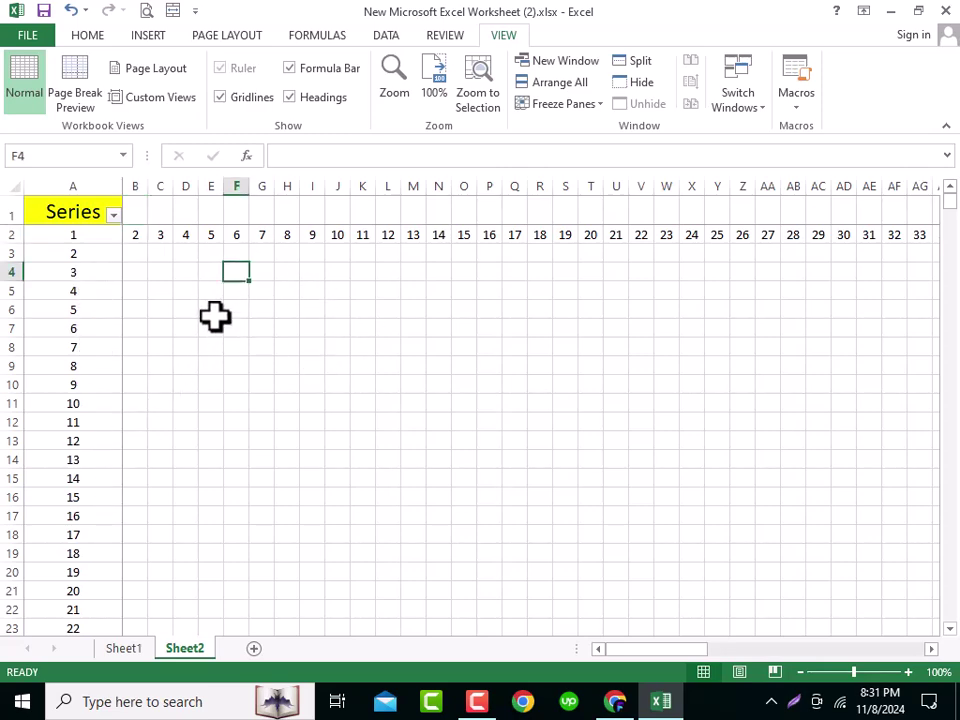
click(209, 289)
text(1)
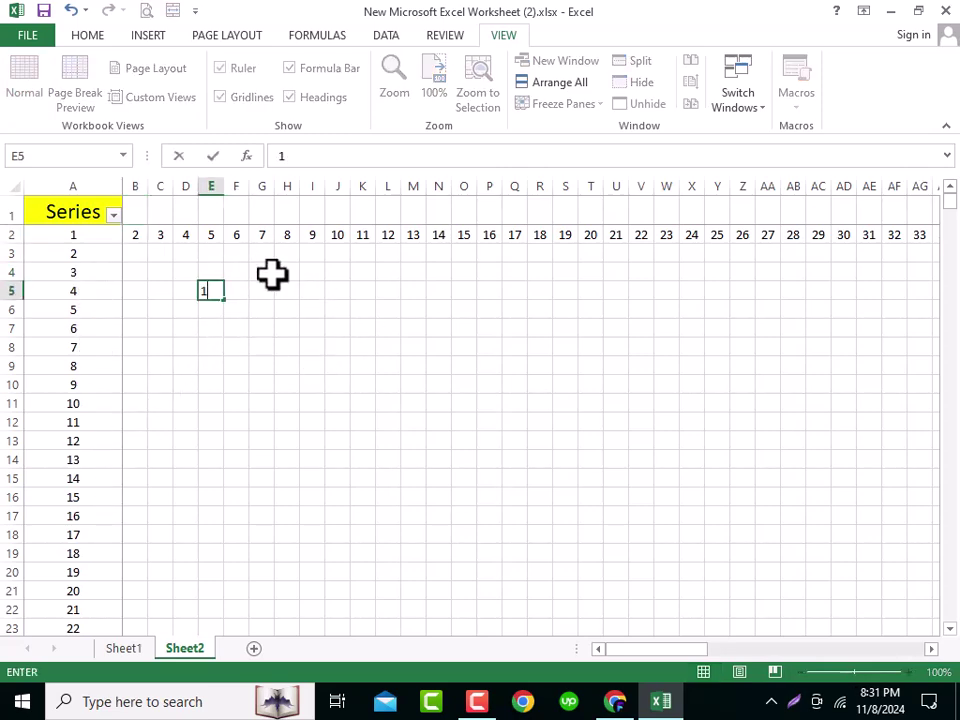
key(Return)
text(2)
key(ctrl+Return)
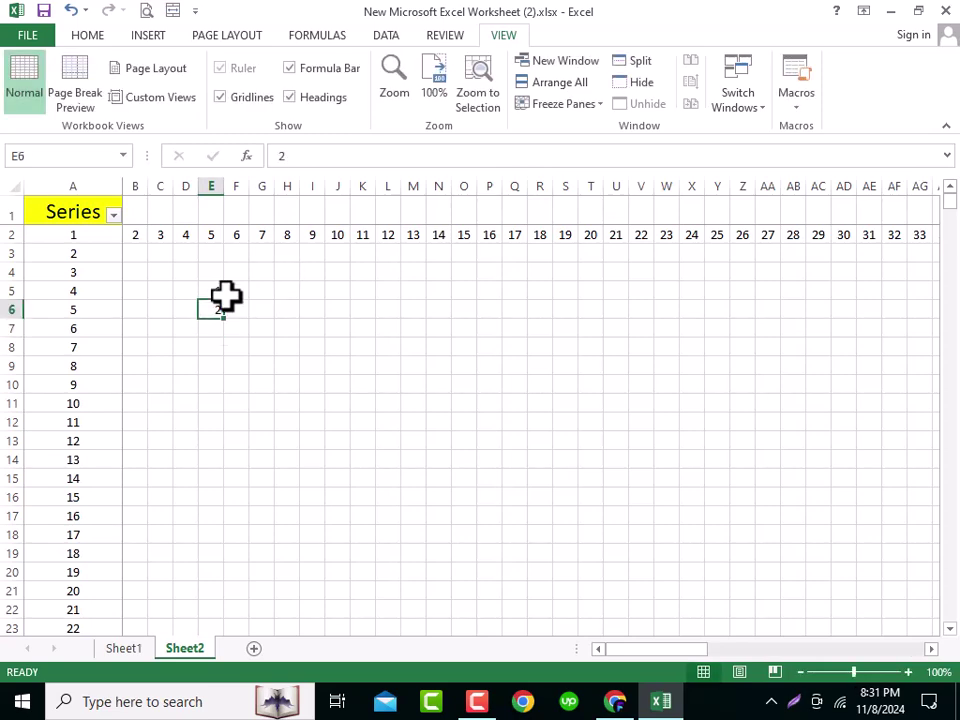
drag(210, 289, 315, 626)
scroll(290, 543, up, 13)
scroll(302, 543, up, 8)
drag(954, 251, 947, 165)
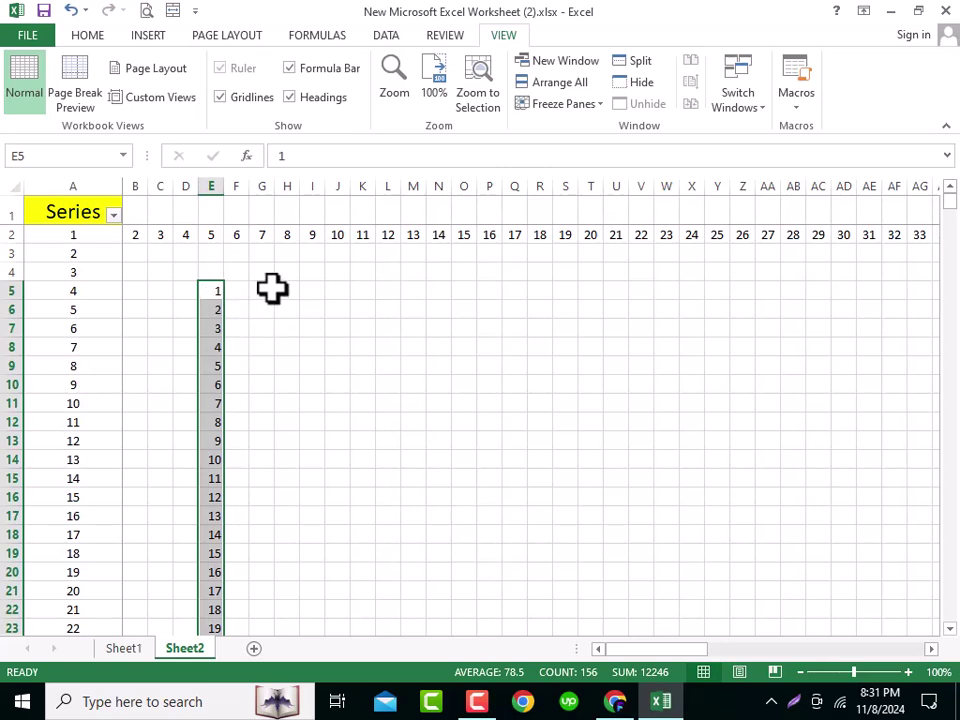
- Enter 2 in F5 and fill the series from E5:F5 across row 5 to column X
click(236, 291)
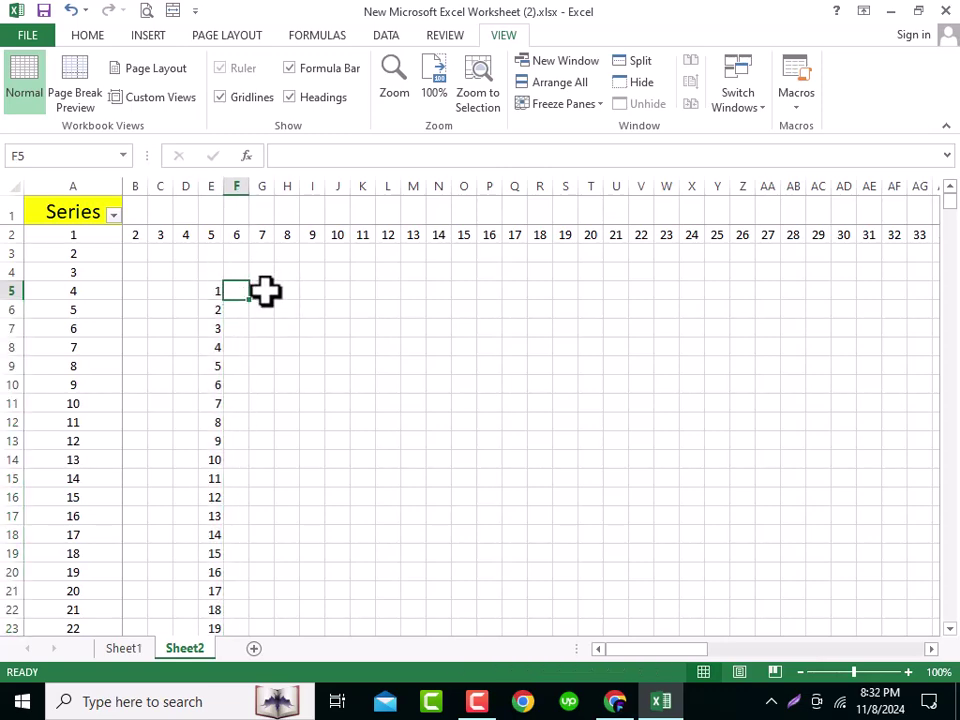
text(2)
key(ctrl+Return)
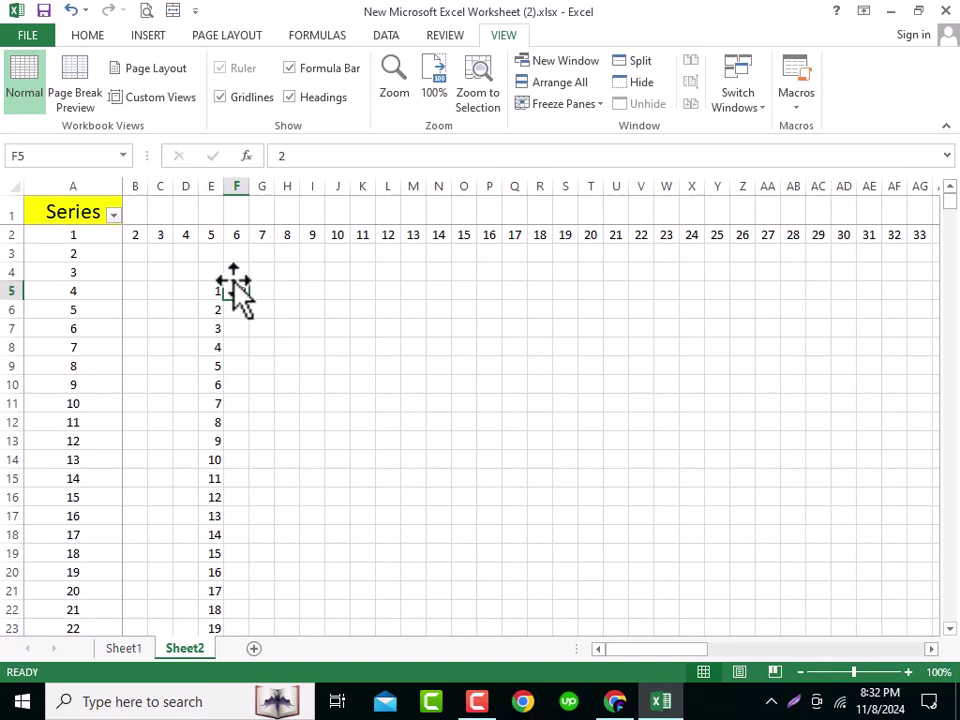
drag(219, 285, 700, 288)
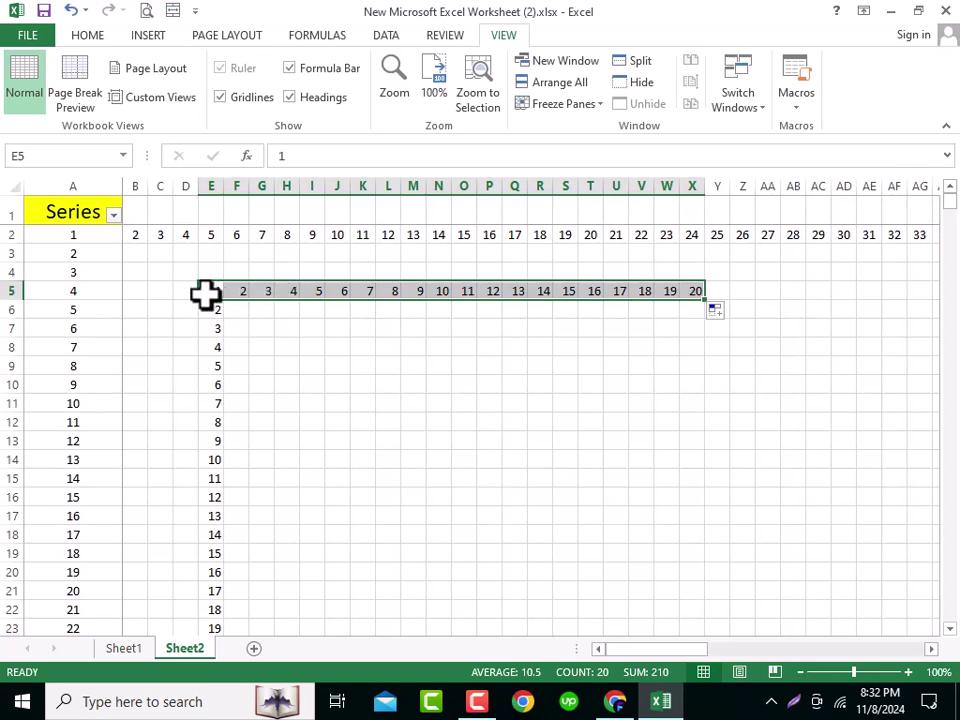
- Clear the sample numbers from E5:X5 and from the rest of the series in column E
key(Delete)
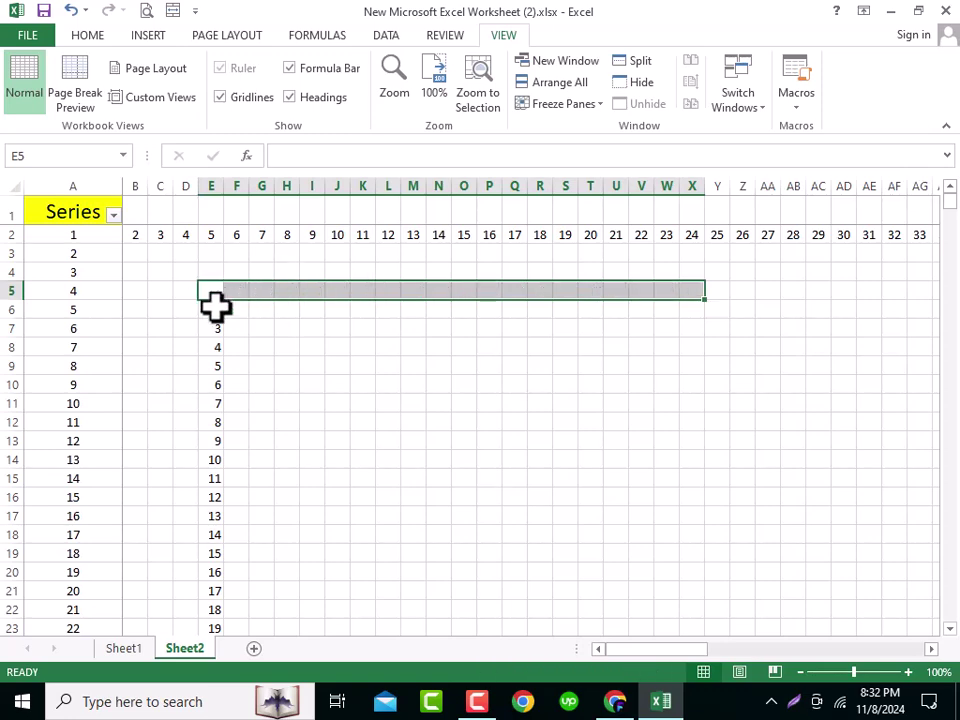
click(216, 306)
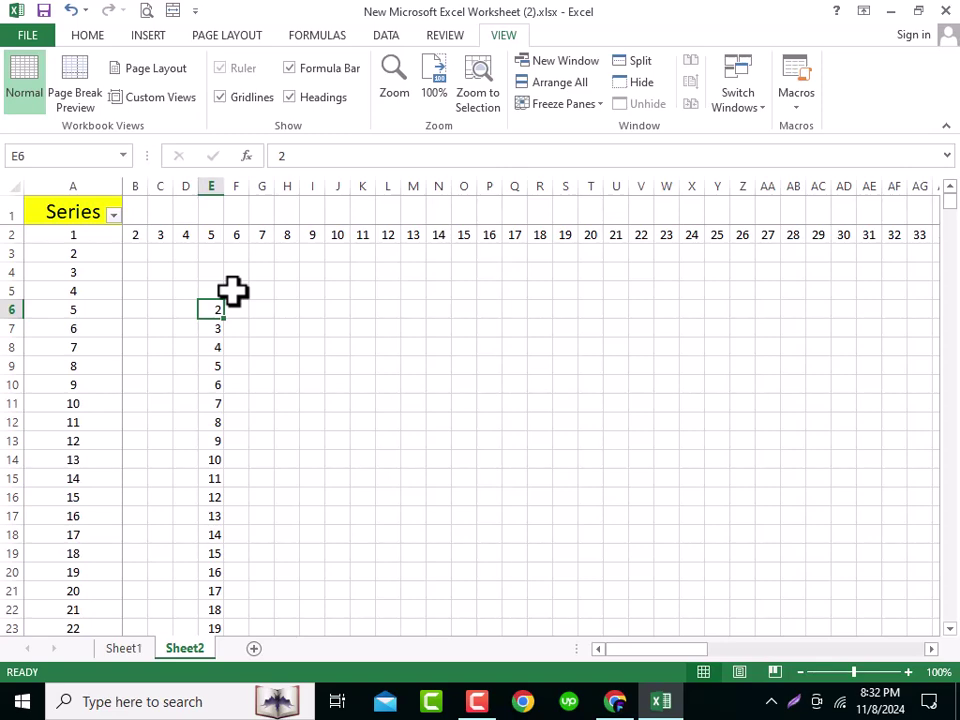
key(ctrl+shift+Down)
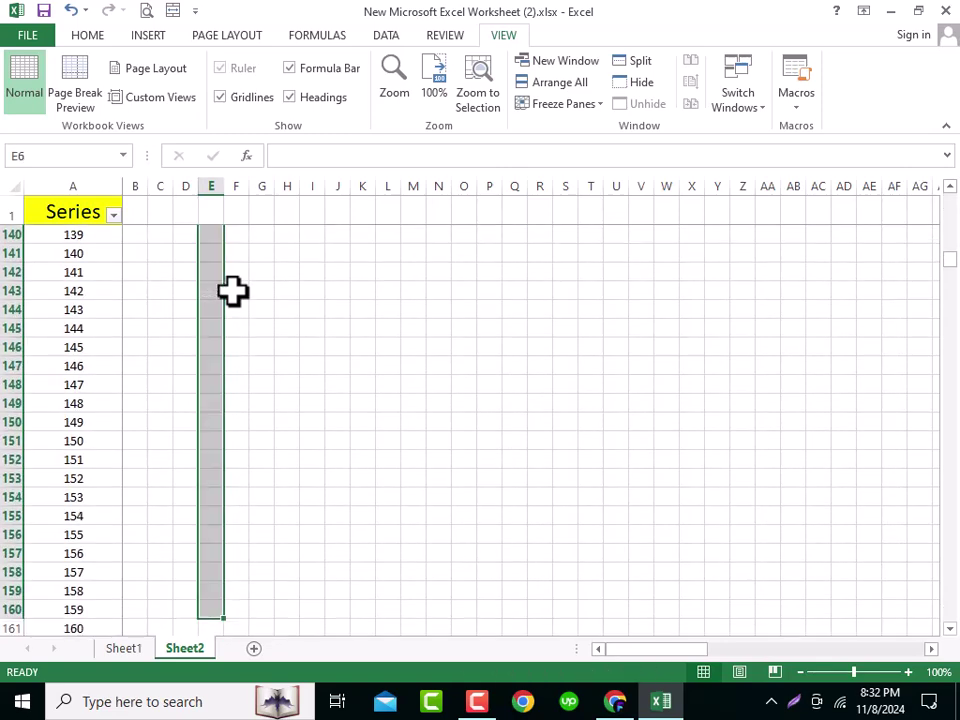
key(Up)
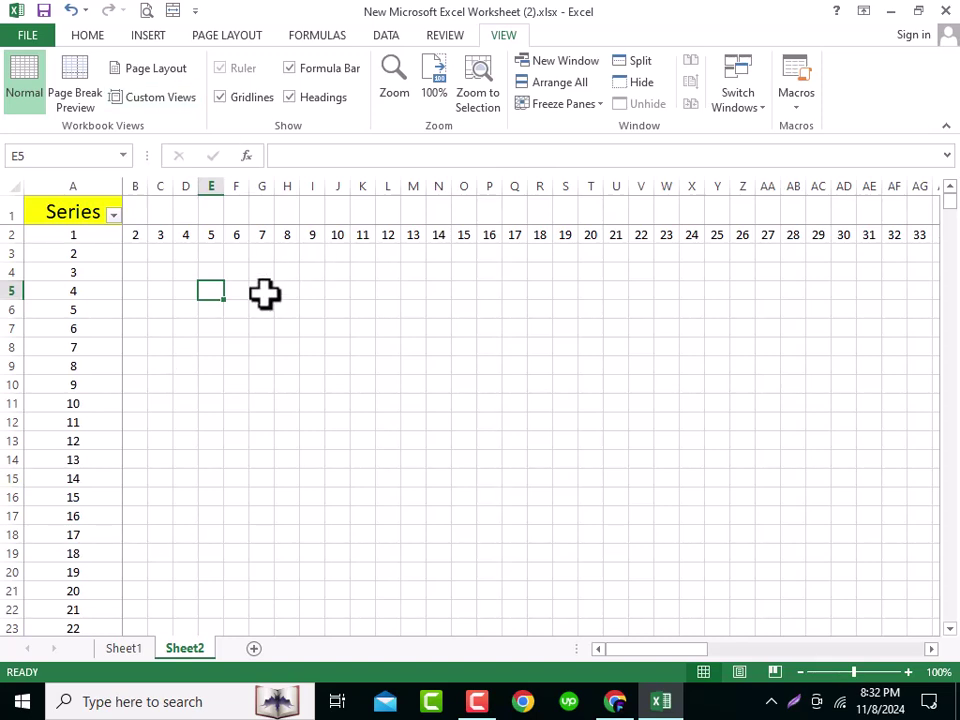
click(81, 211)
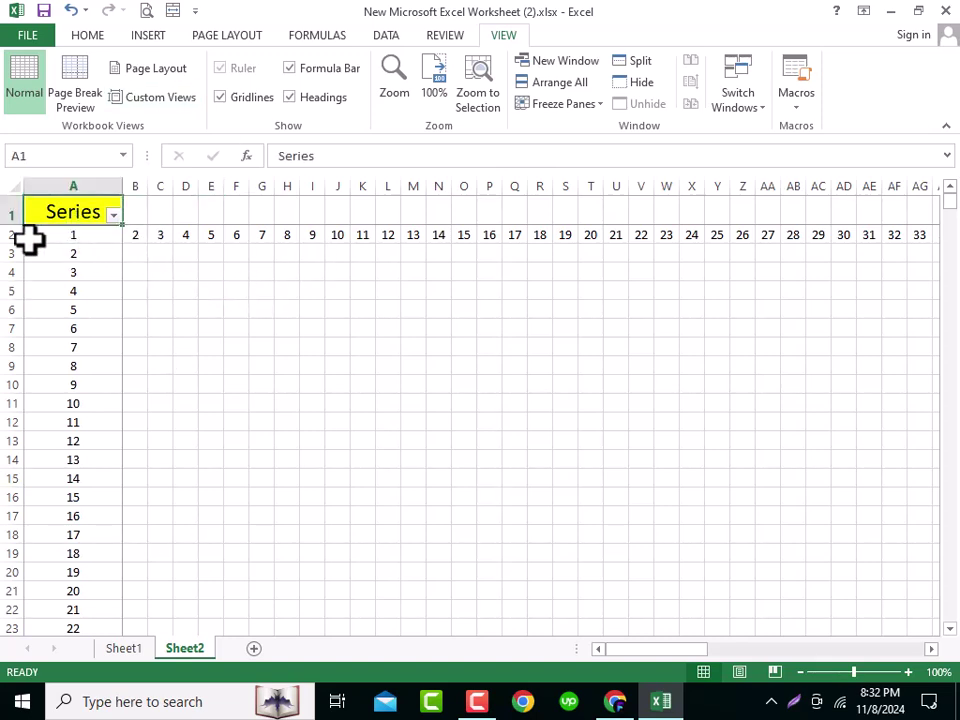
click(80, 38)
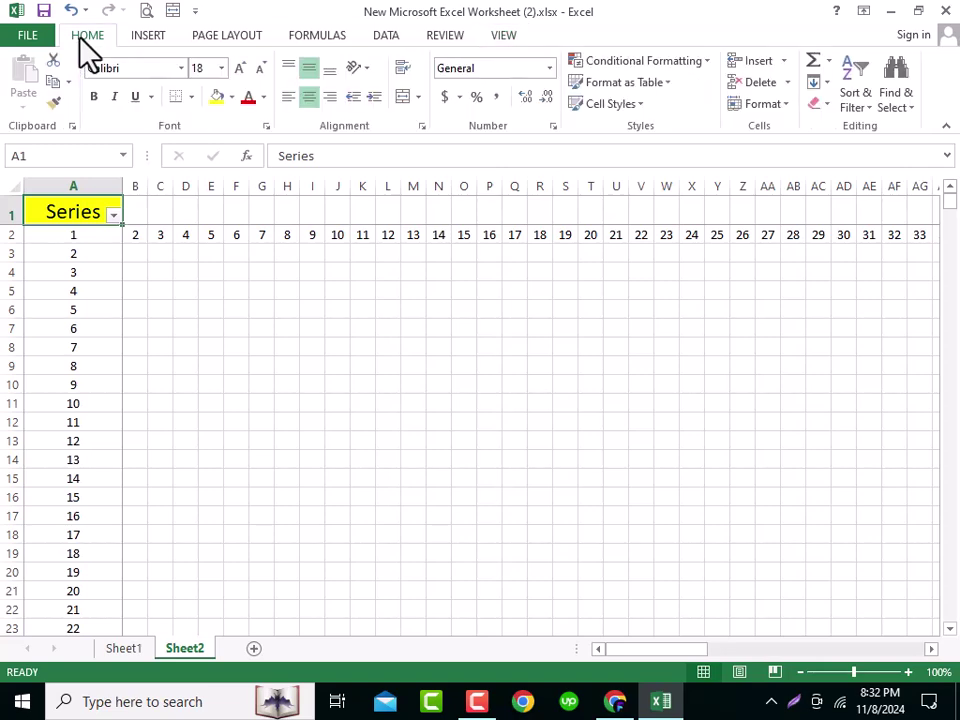
click(826, 83)
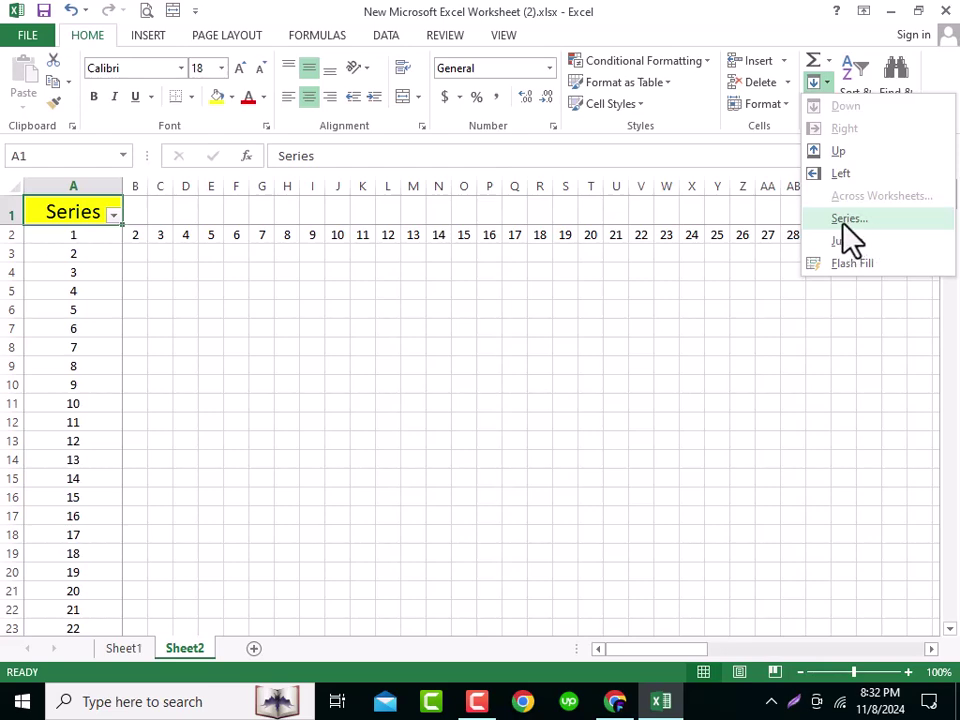
click(106, 247)
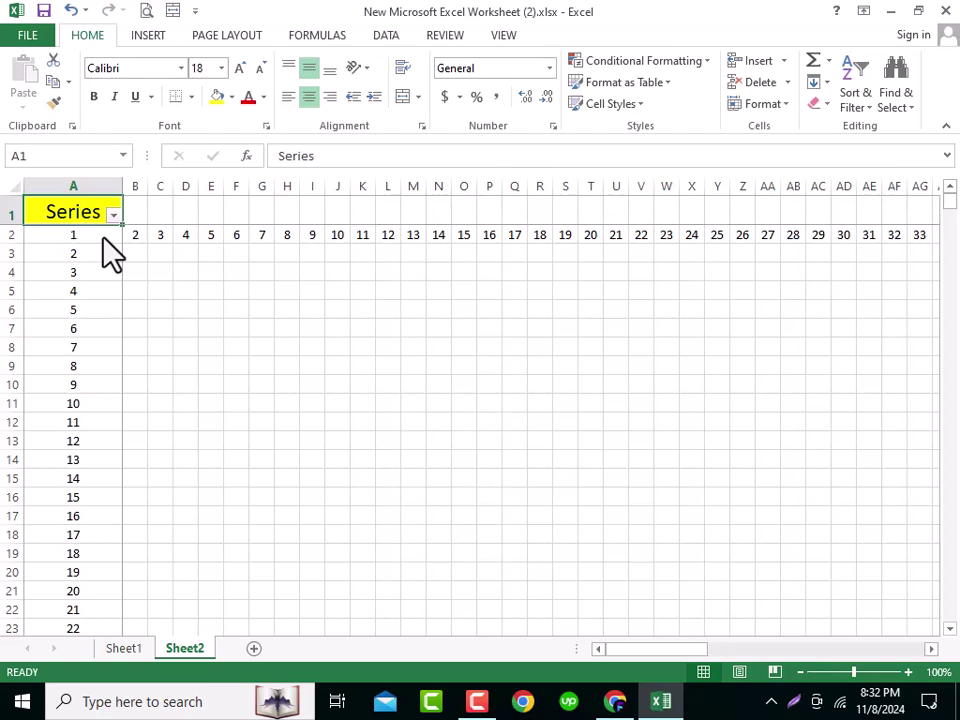
drag(94, 242, 94, 553)
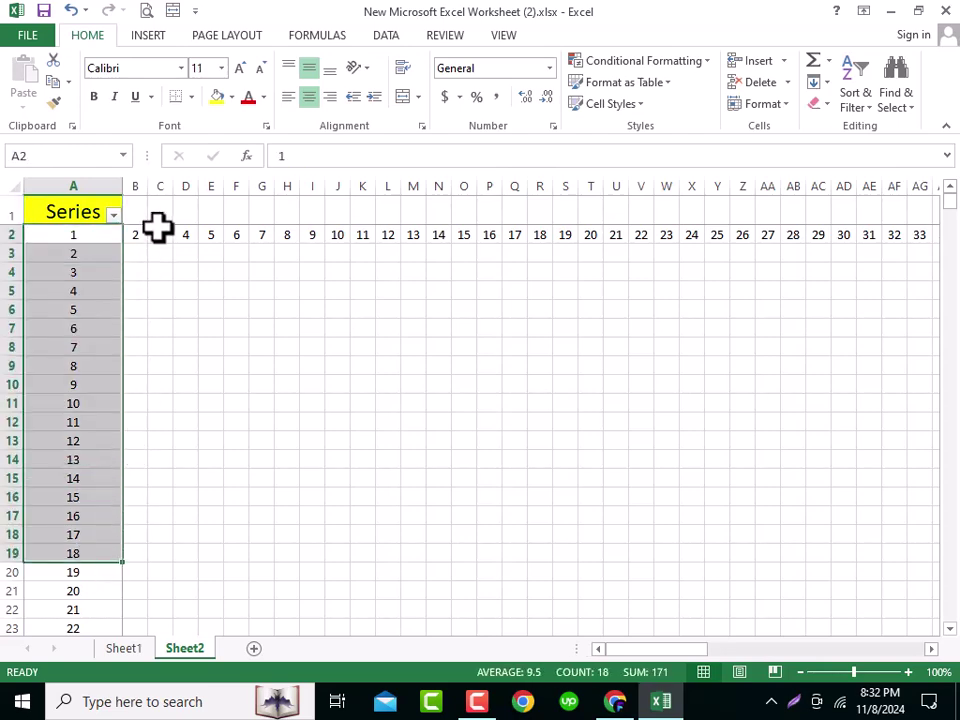
drag(137, 234, 588, 238)
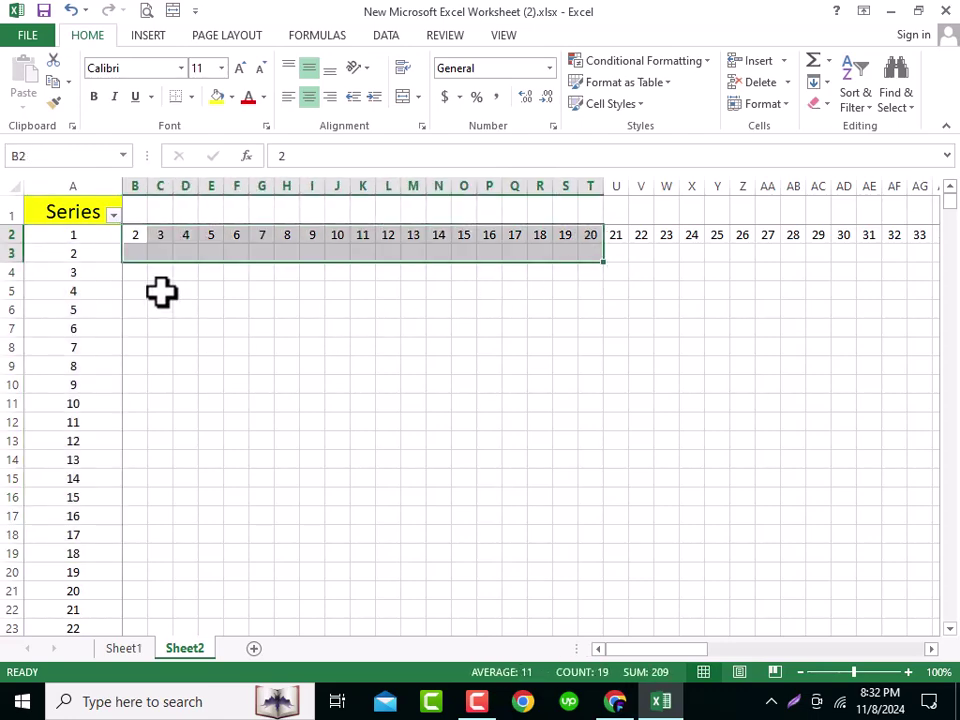
- Clear all numbers below the Series header in column A
click(108, 238)
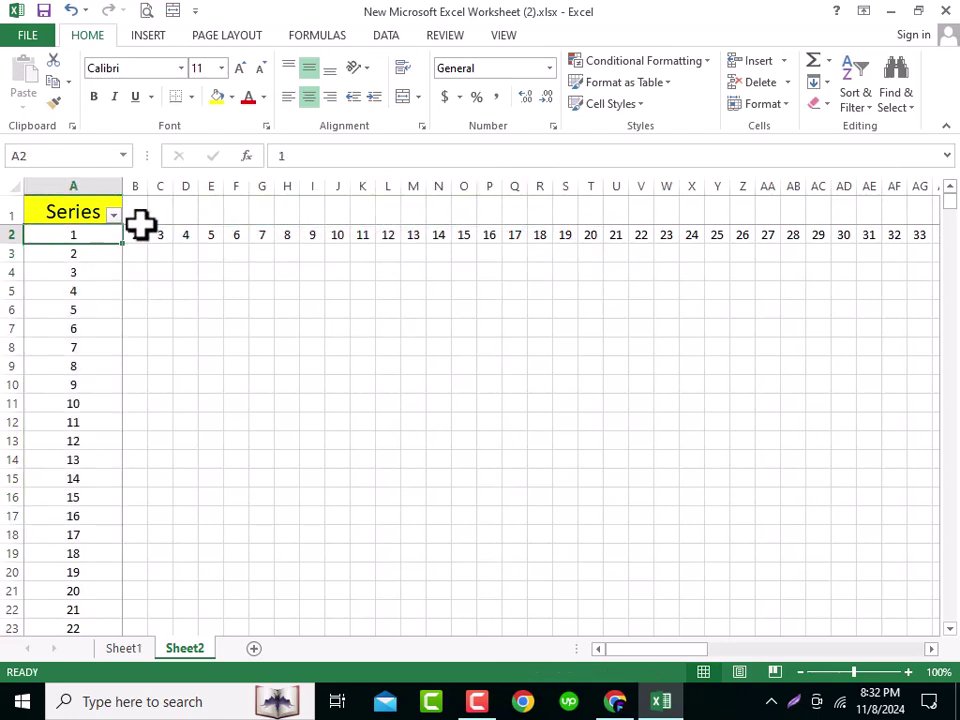
key(ctrl+shift+Down)
key(Delete)
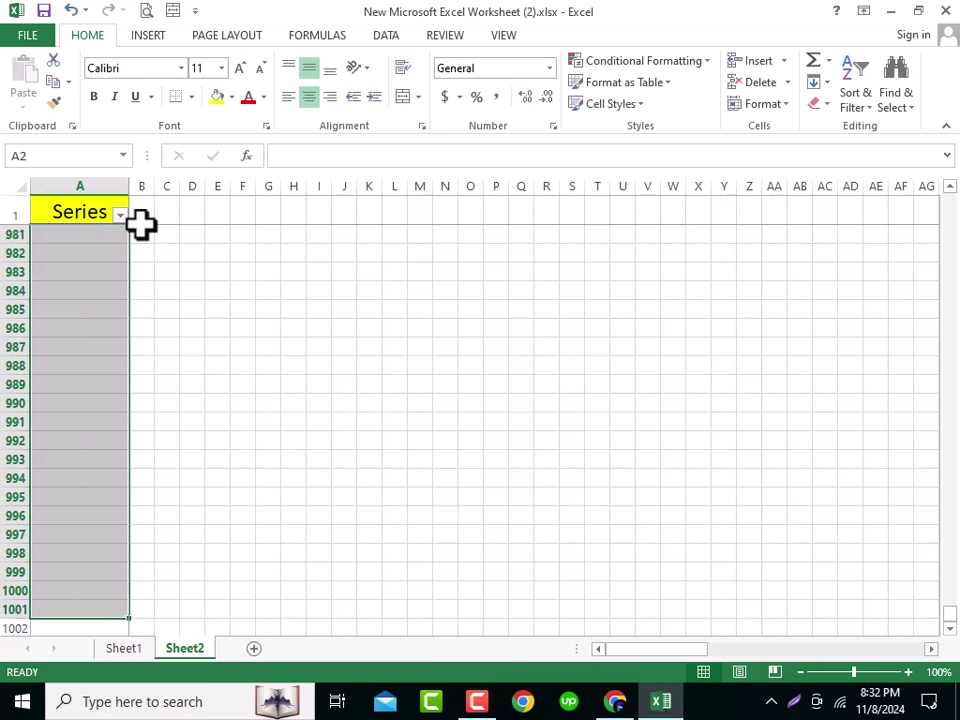
key(Up)
click(140, 220)
key(Left)
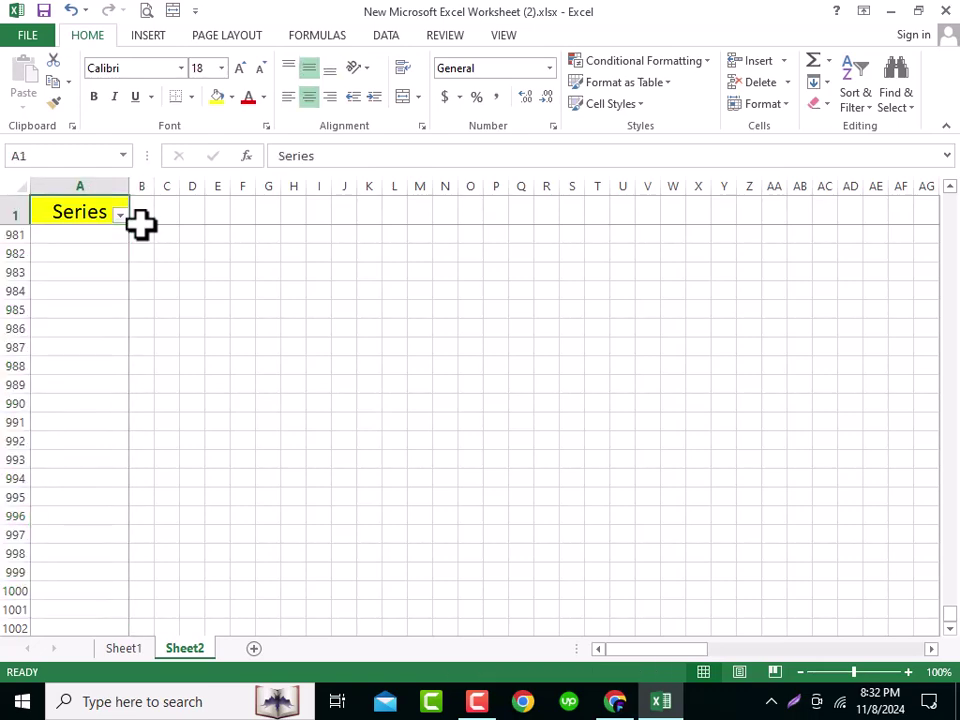
- Clear the row of numbers running across row 2 from B2
key(ctrl+z)
key(Up)
key(Down)
key(Right)
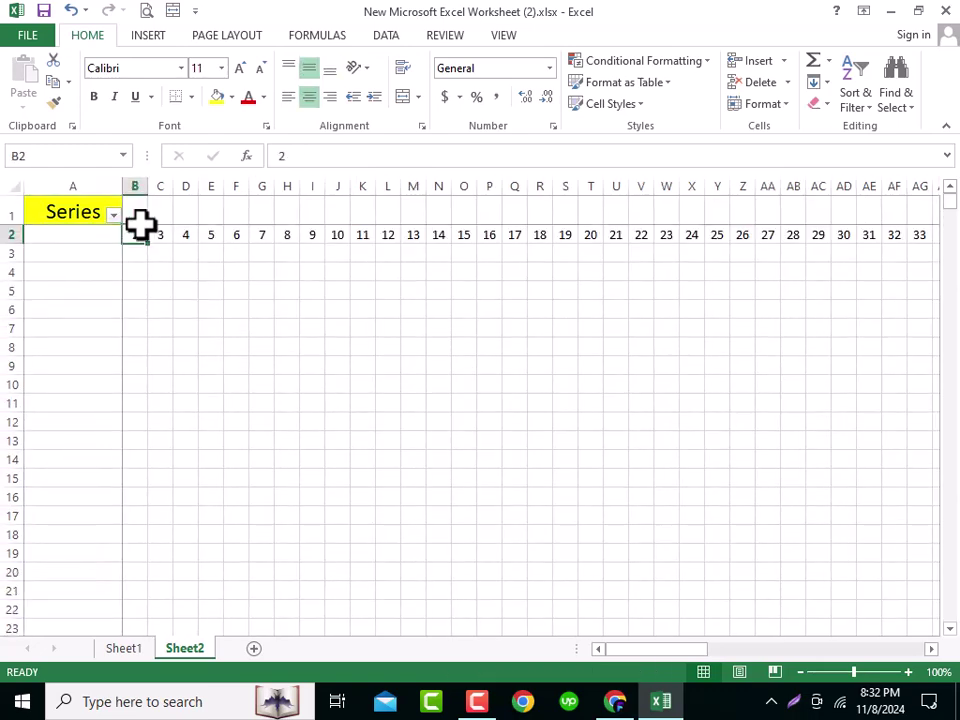
key(ctrl+shift+Right)
key(Delete)
key(Left)
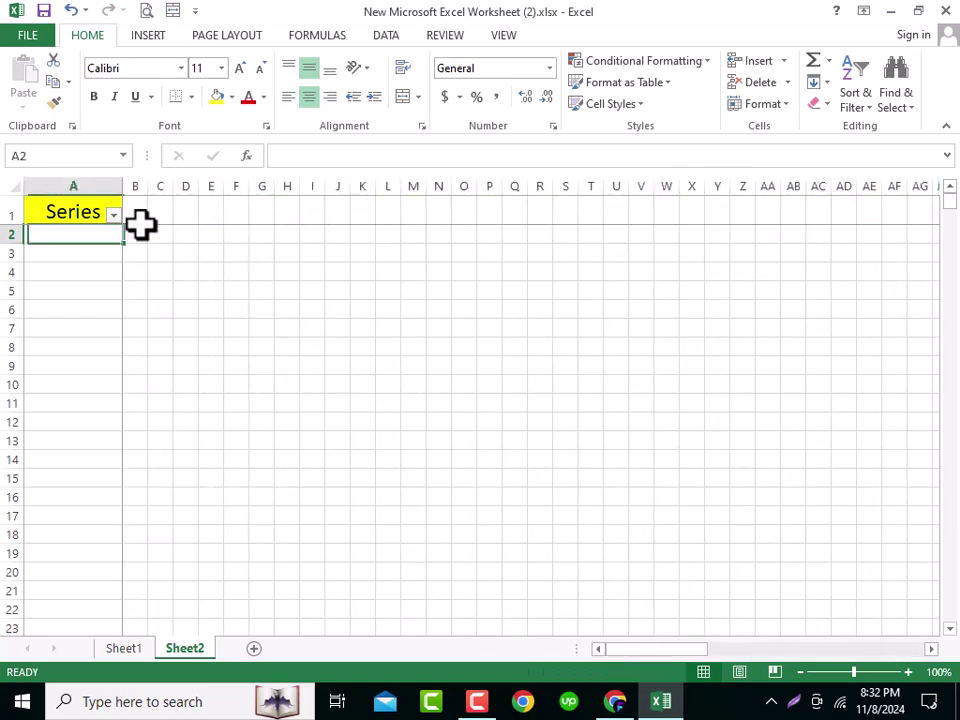
- Enter 1 in A2 and fill a linear series down the column with step value 1 and stop value 10000
text(1)
key(ctrl+Return)
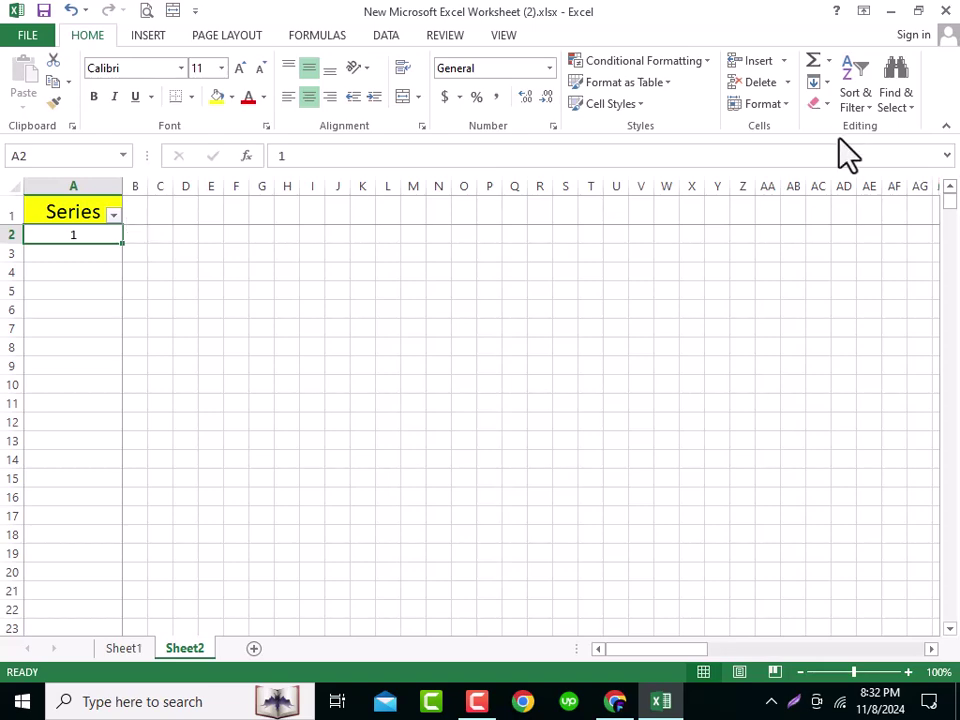
click(826, 83)
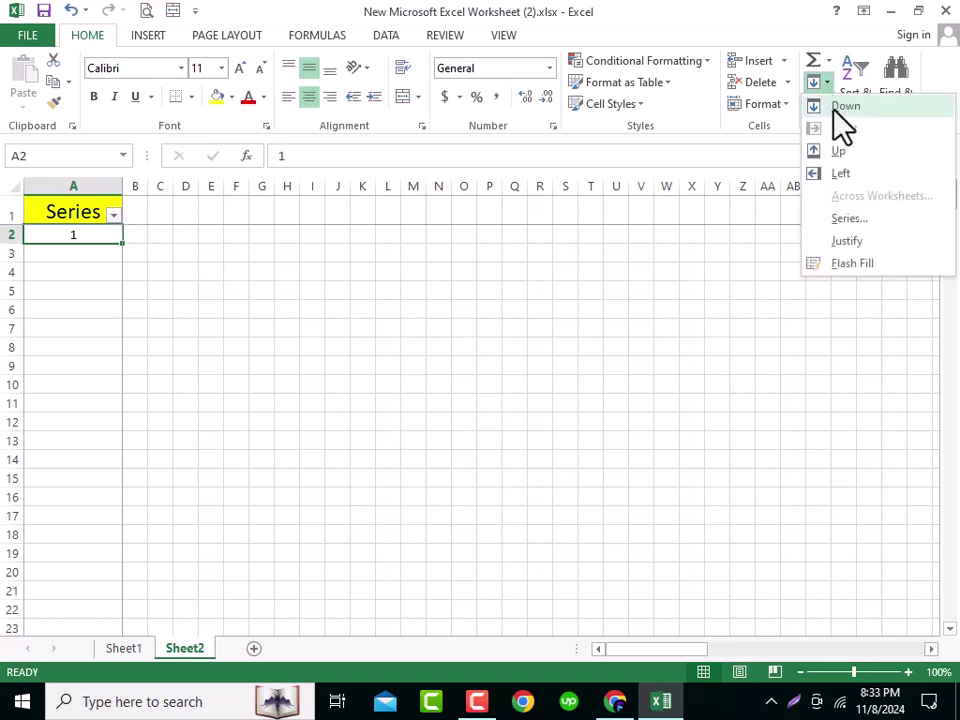
click(858, 220)
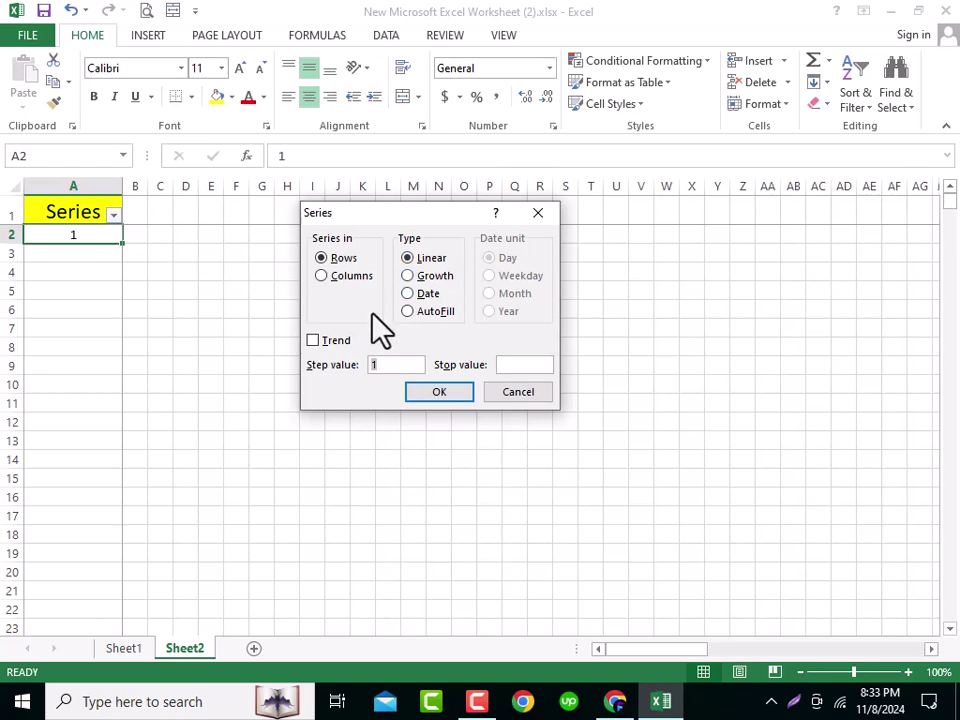
click(321, 275)
click(514, 364)
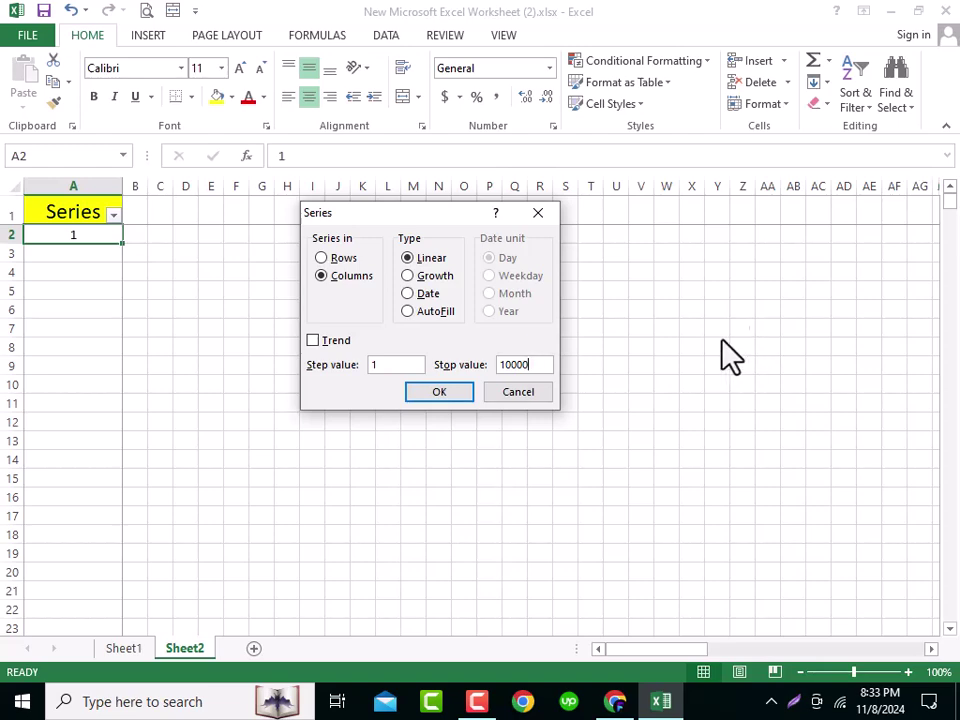
click(440, 392)
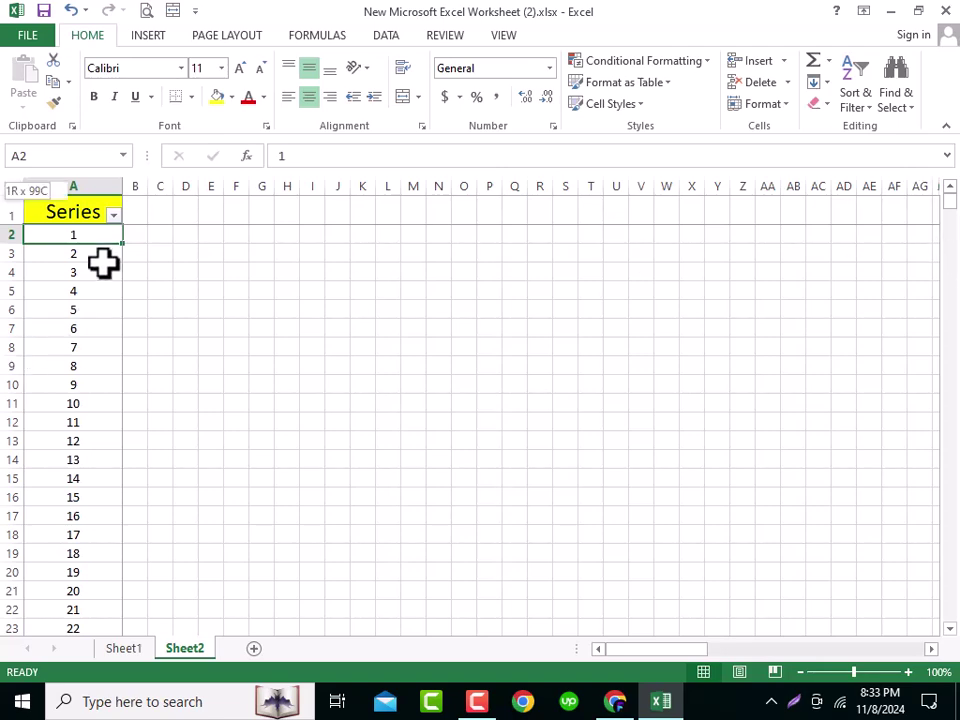
- Check the end of the filled series in column A and select it back up to the header
key(ctrl+shift+Down)
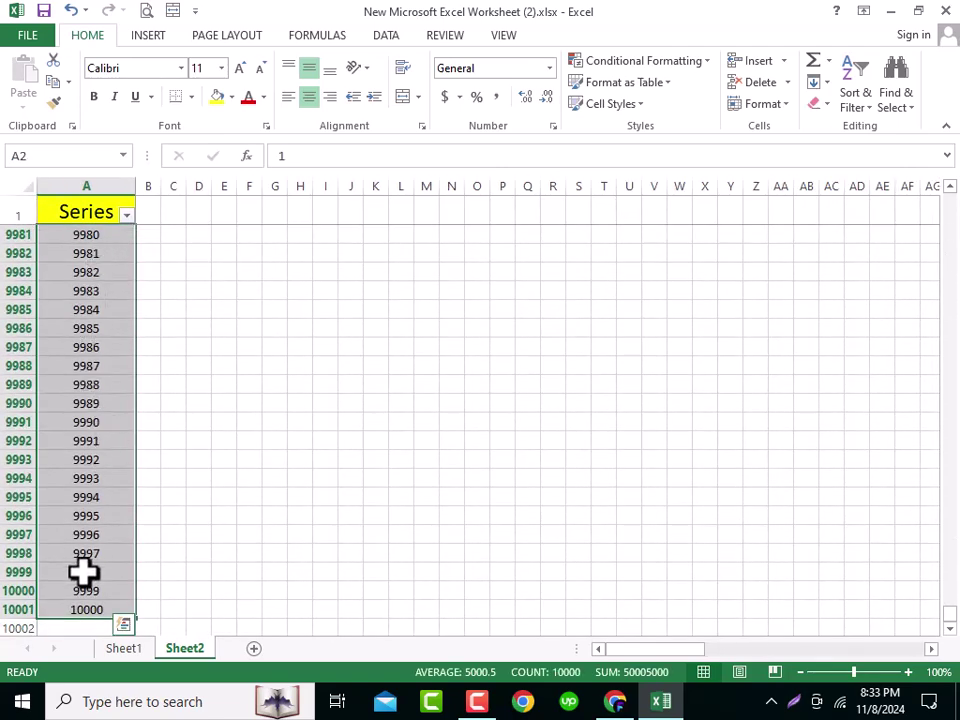
click(88, 610)
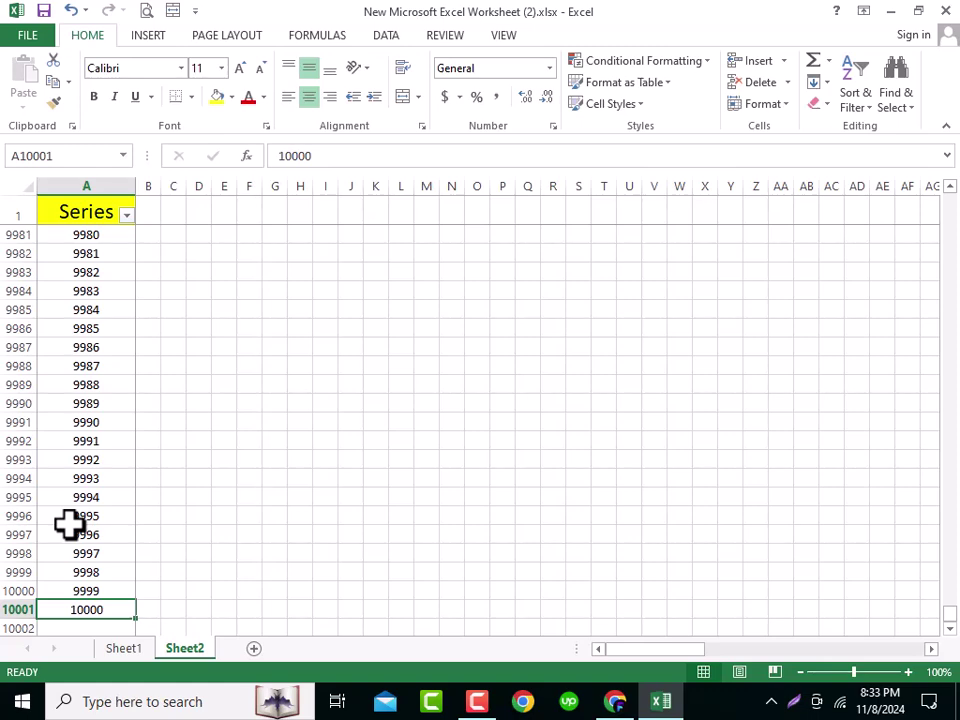
key(ctrl+shift+Up)
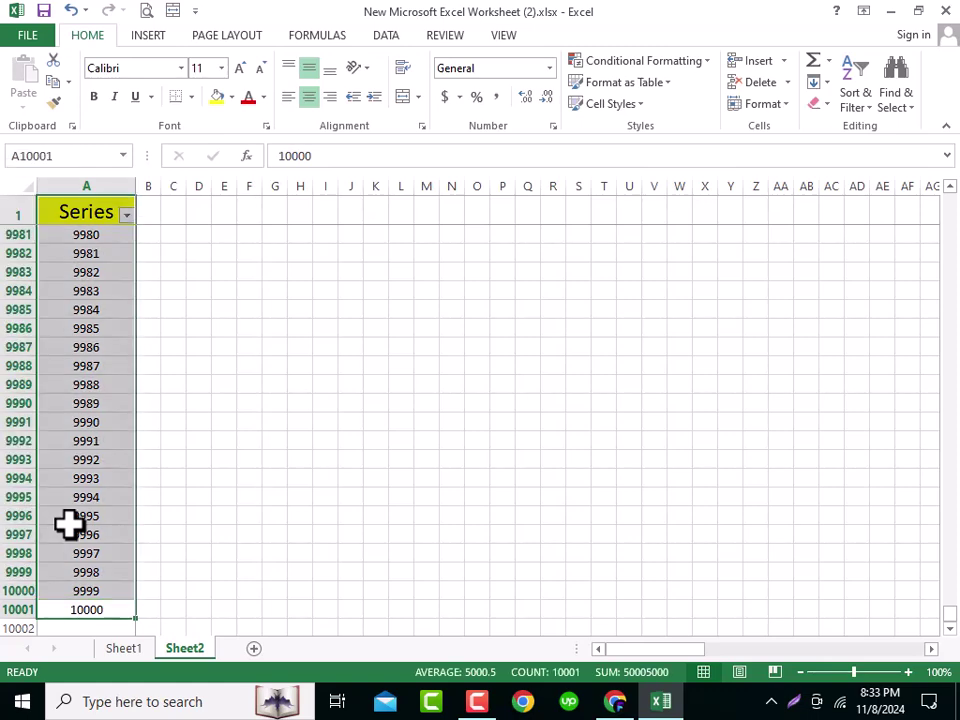
- Enter 1 and 2 in B2 and B3, and fill the series down column B for about 600 rows
click(105, 218)
key(Return)
key(Right)
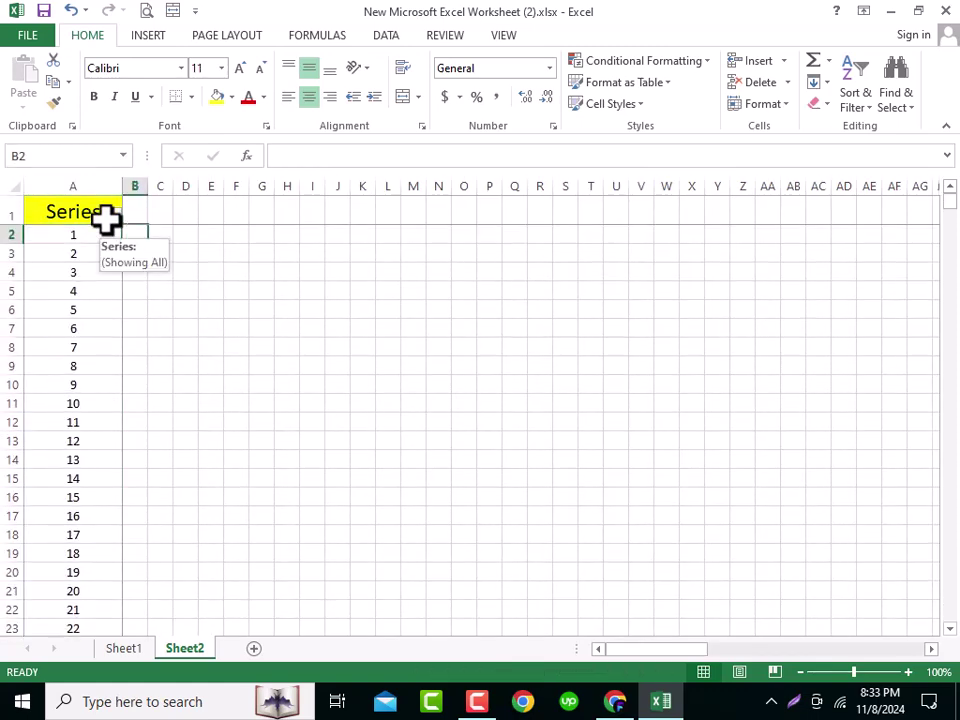
text(1)
key(Return)
text(2)
key(Return)
key(Up)
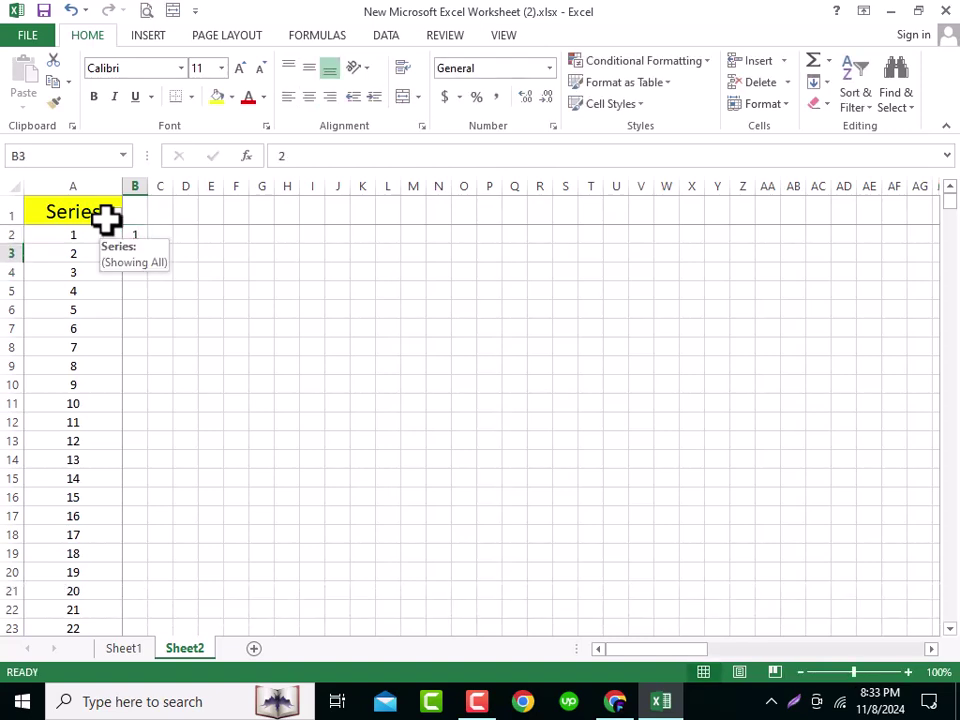
drag(131, 228, 343, 607)
- Clear the sample series from column B and return to cell A2
click(150, 265)
key(Delete)
key(Up)
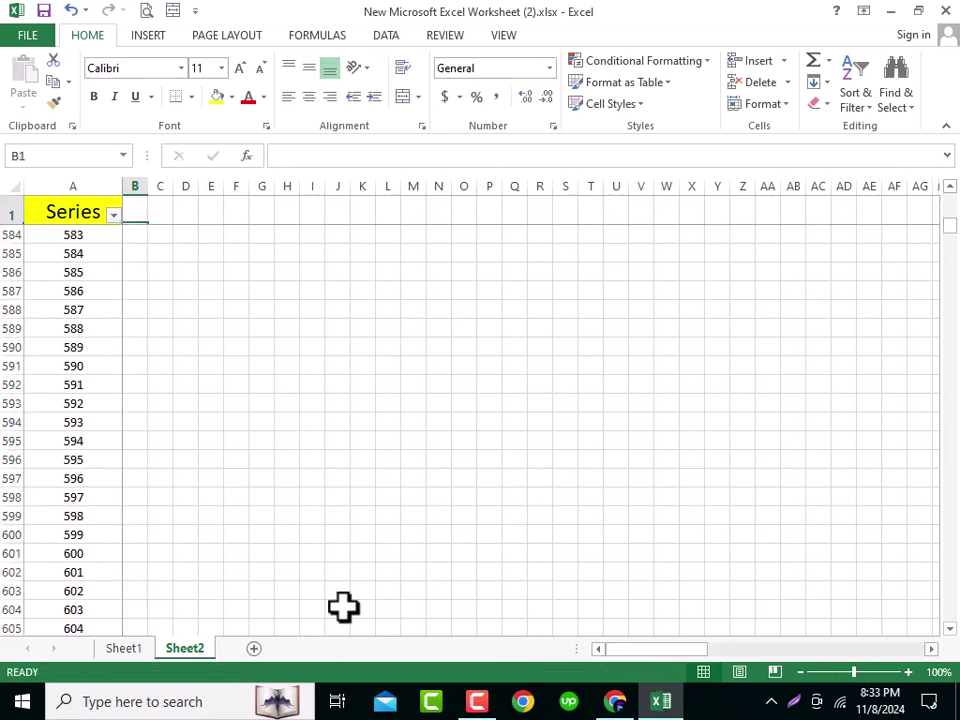
key(Left)
key(Down)
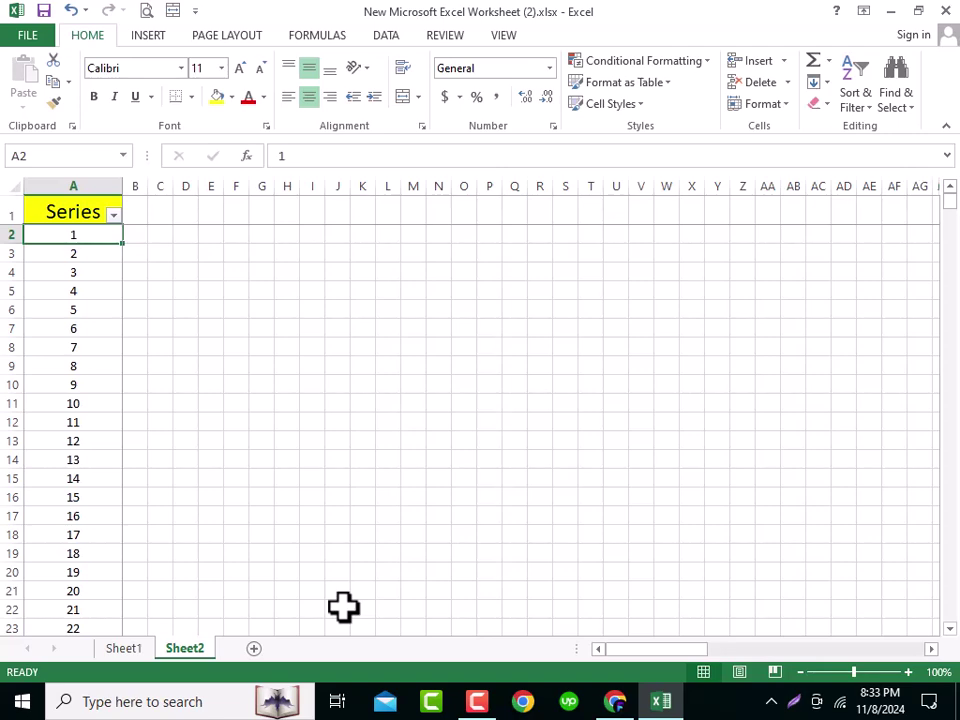
key(Right)
key(Left)
key(Right)
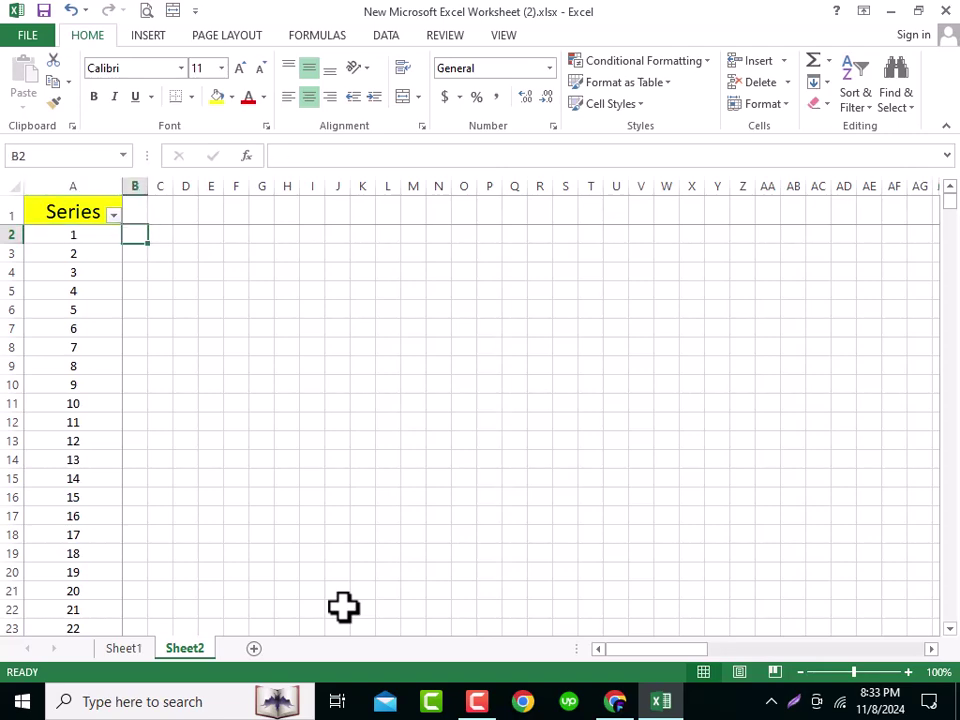
text(2)
key(Escape)
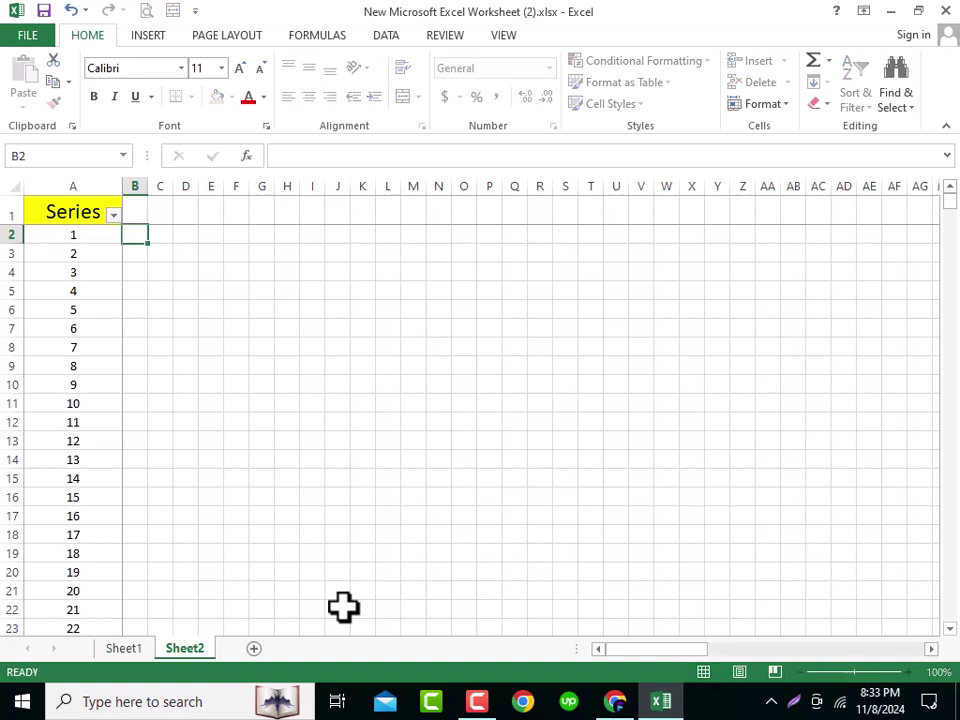
- Fill a linear series across row 2 from the 1 in A2, using Series in Rows with step value 1
click(94, 240)
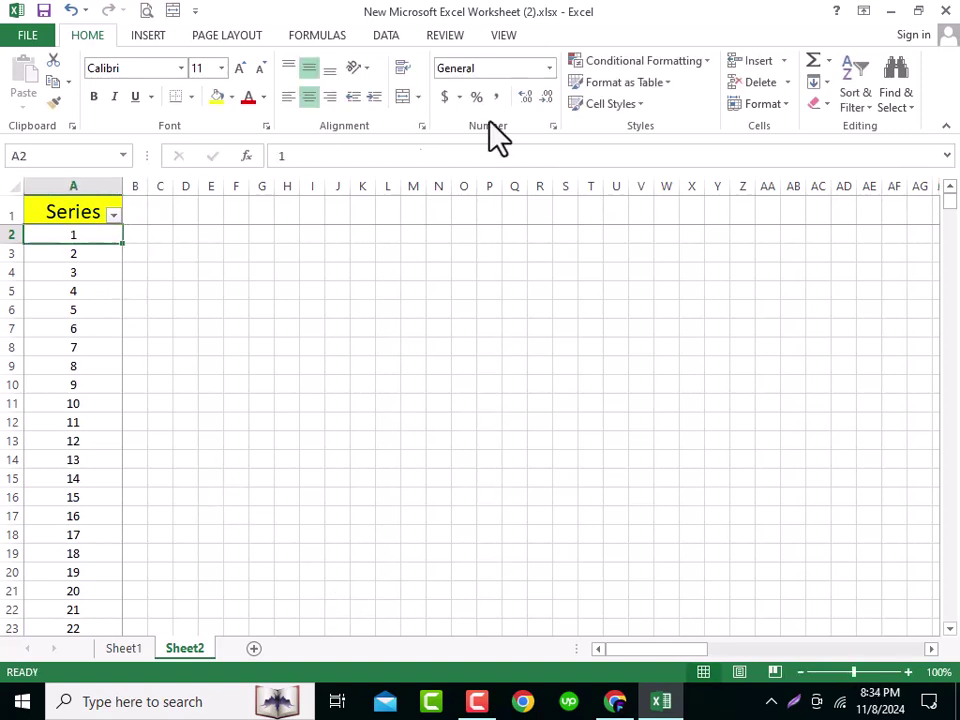
click(826, 84)
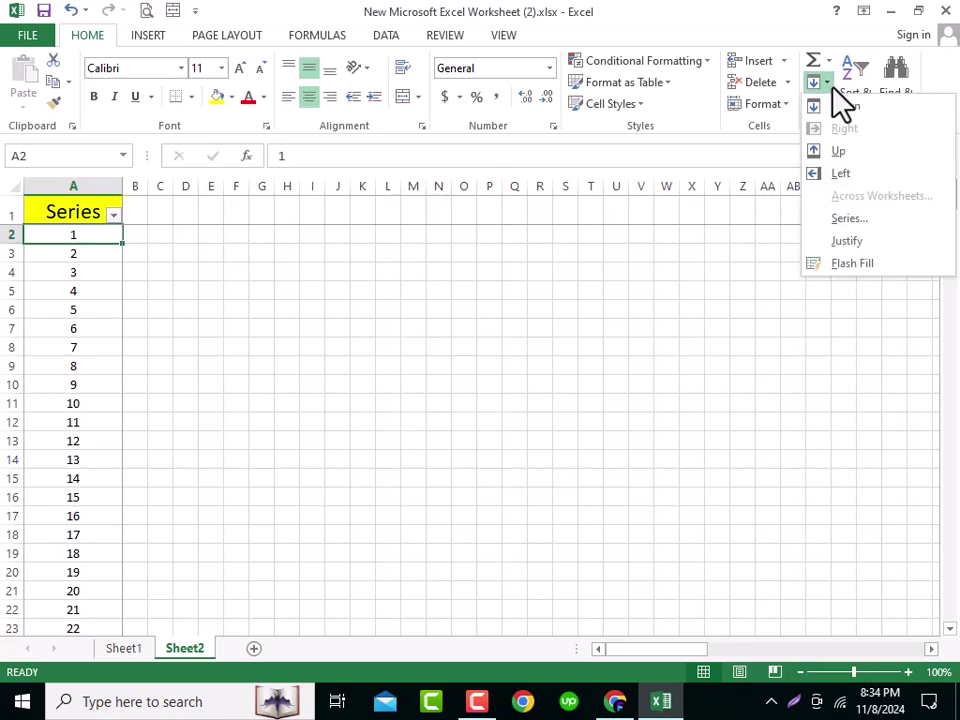
click(860, 216)
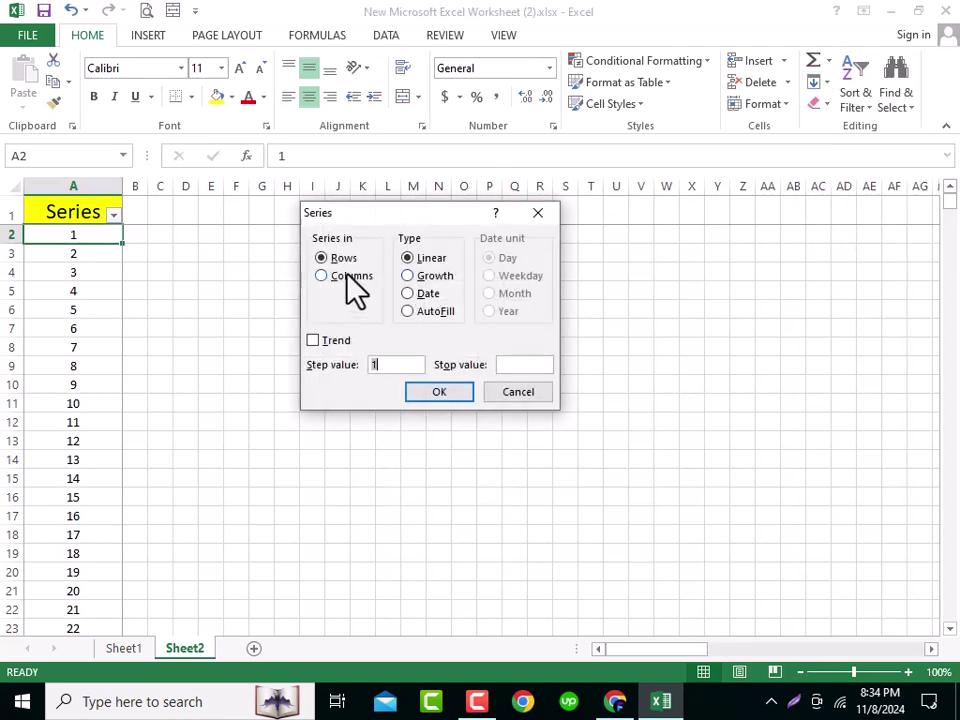
click(394, 366)
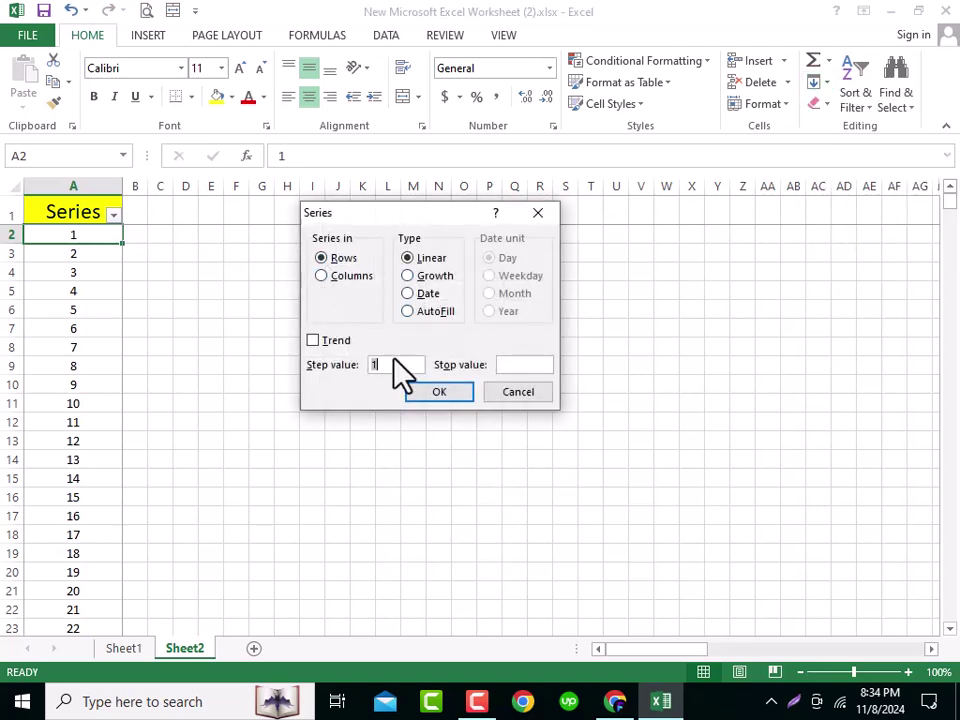
click(517, 366)
click(441, 391)
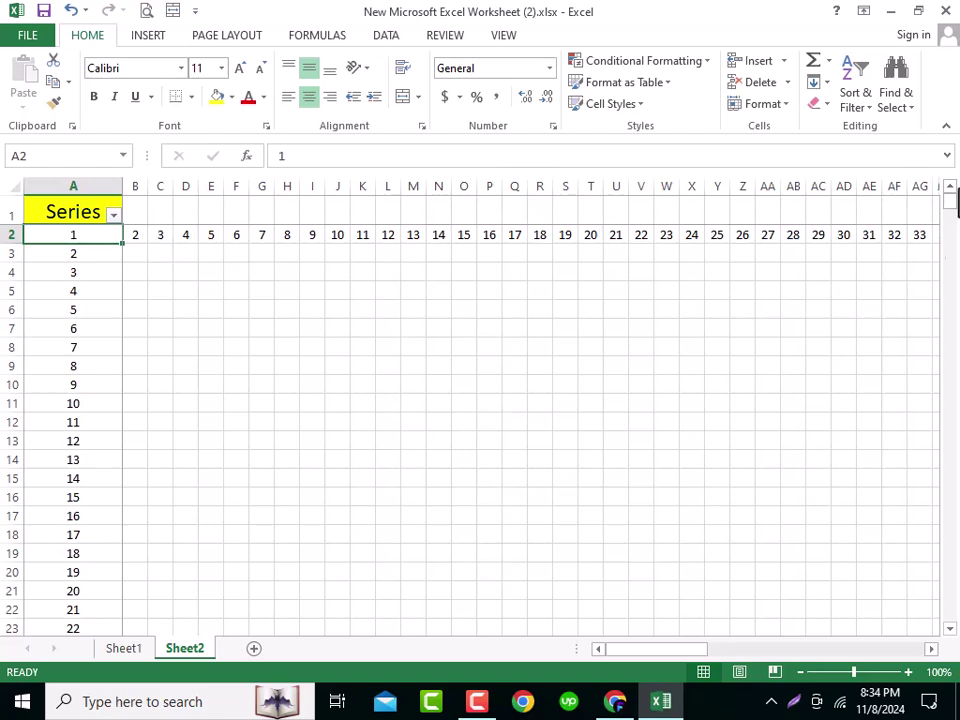
- Check how far the series extends across row 2 and return to the Series header cell
drag(704, 651, 955, 622)
drag(922, 232, 88, 215)
click(88, 215)
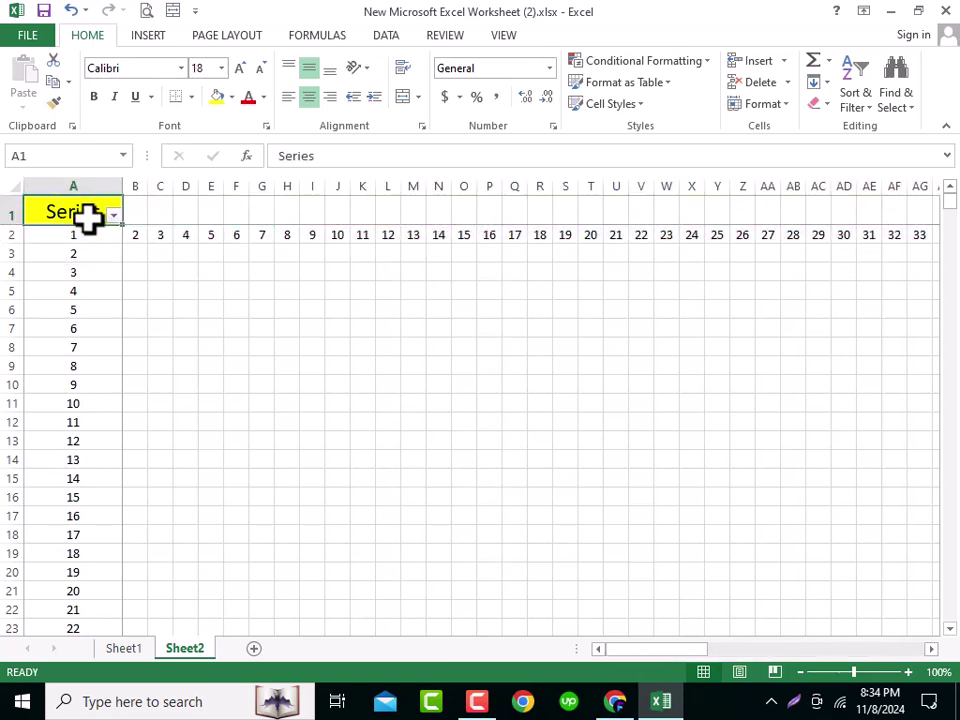
- Check the end of the column A series by selecting down from A2, and return to cell A1
key(Down)
key(Down)
key(Up)
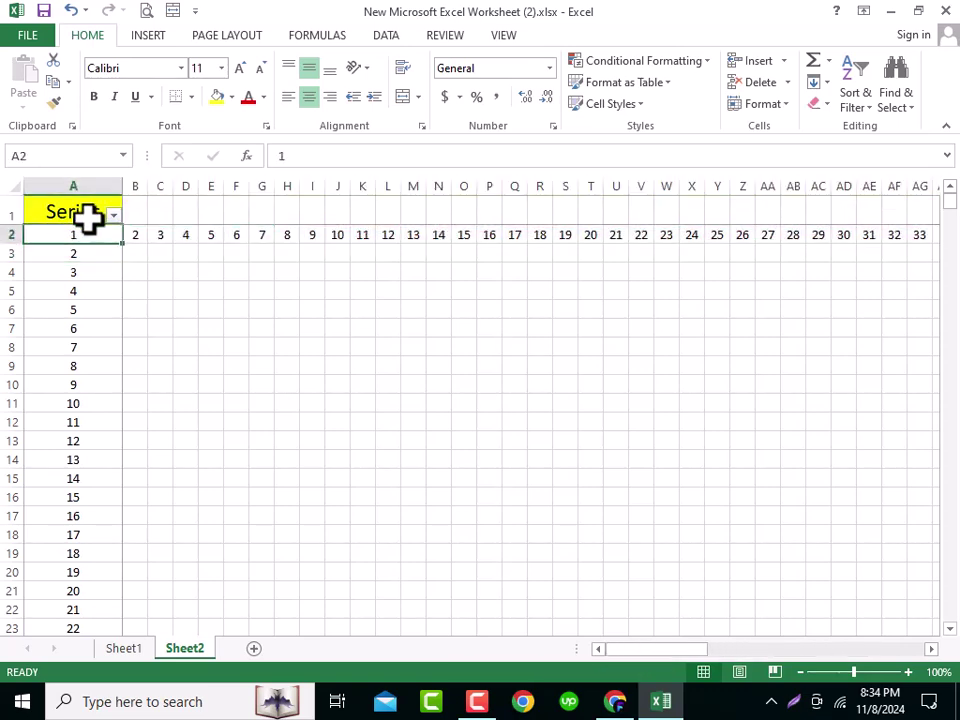
key(ctrl+shift+Down)
click(88, 215)
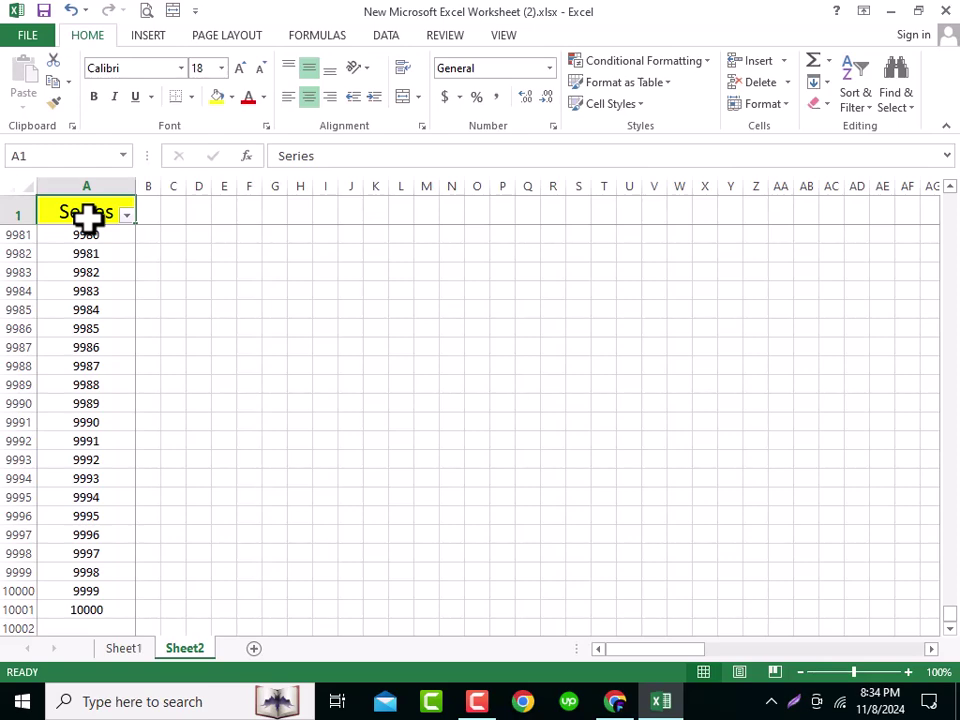
key(ctrl+Home)
key(Right)
key(Left)
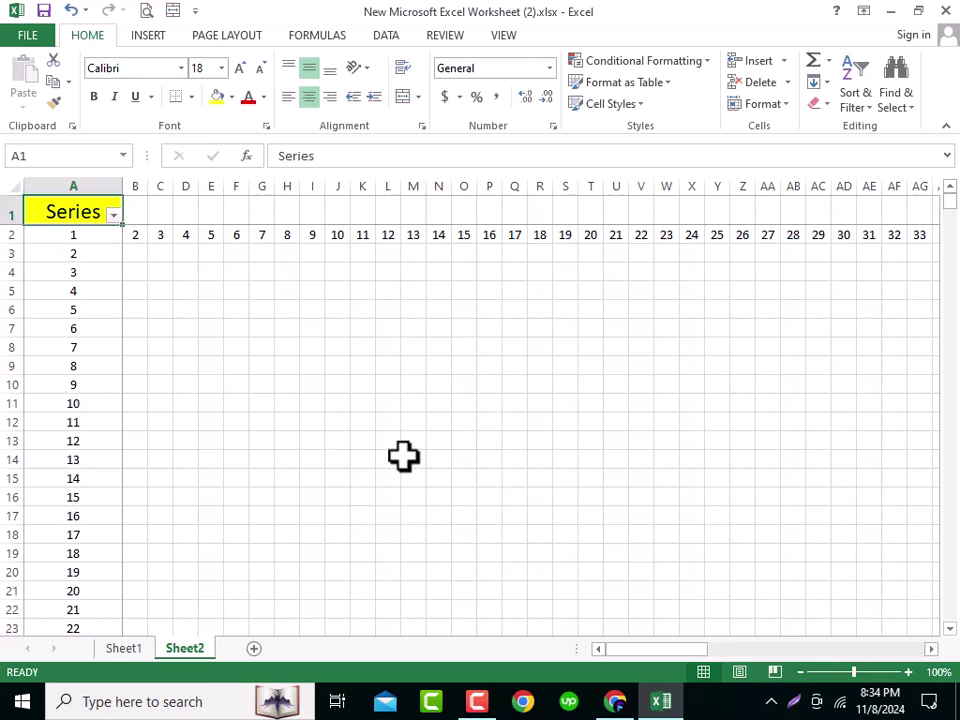
click(615, 702)
click(617, 702)
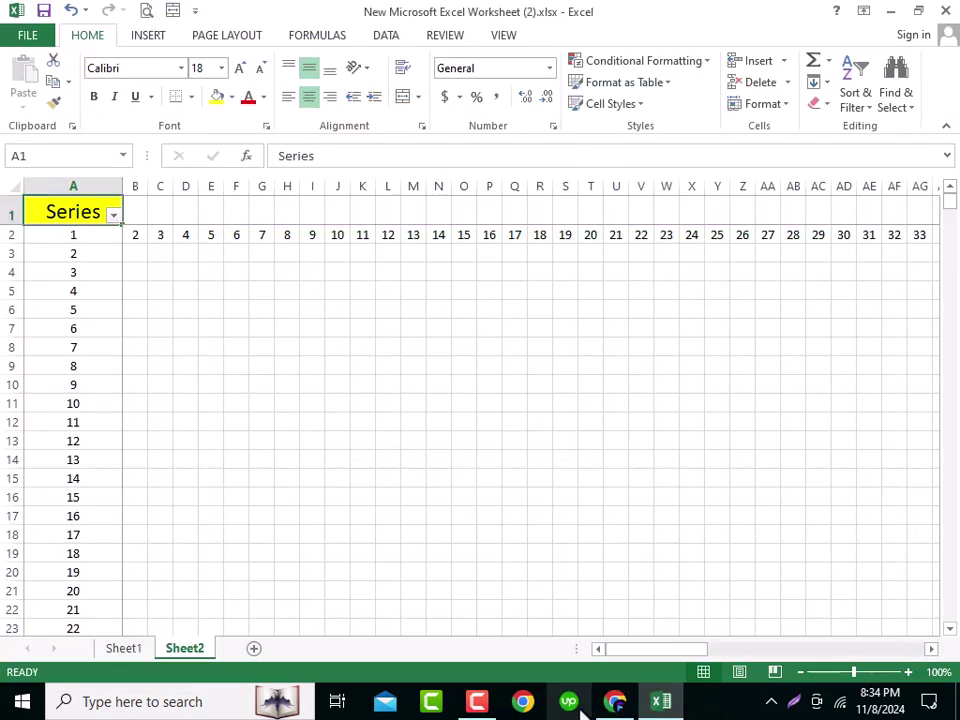